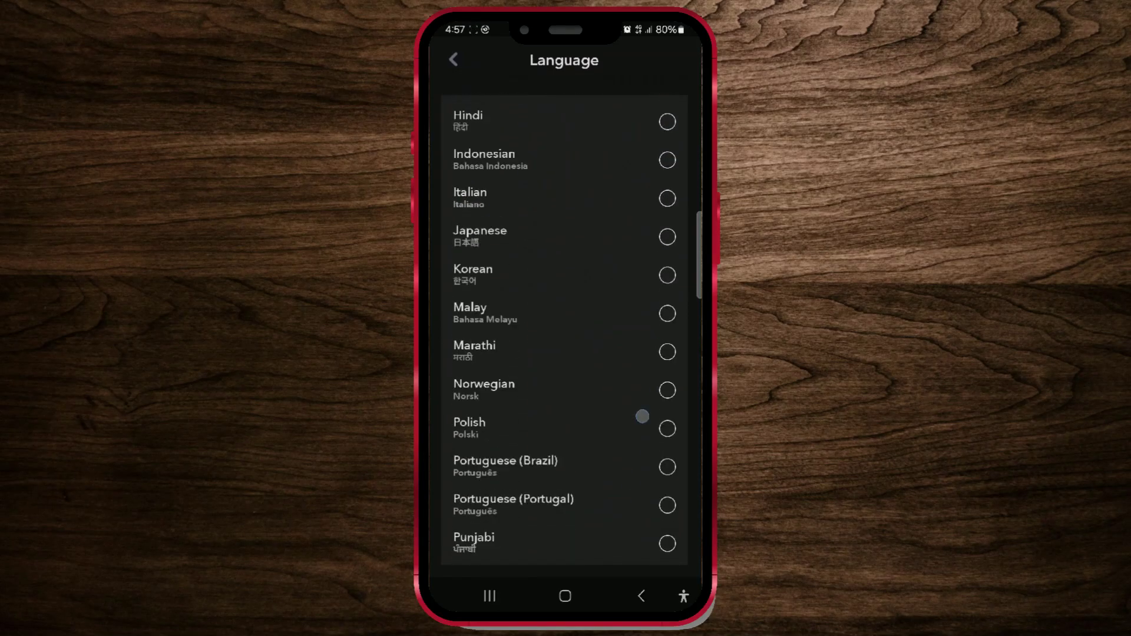
scroll(657, 400, down, 4)
scroll(657, 399, down, 5)
scroll(656, 399, down, 3)
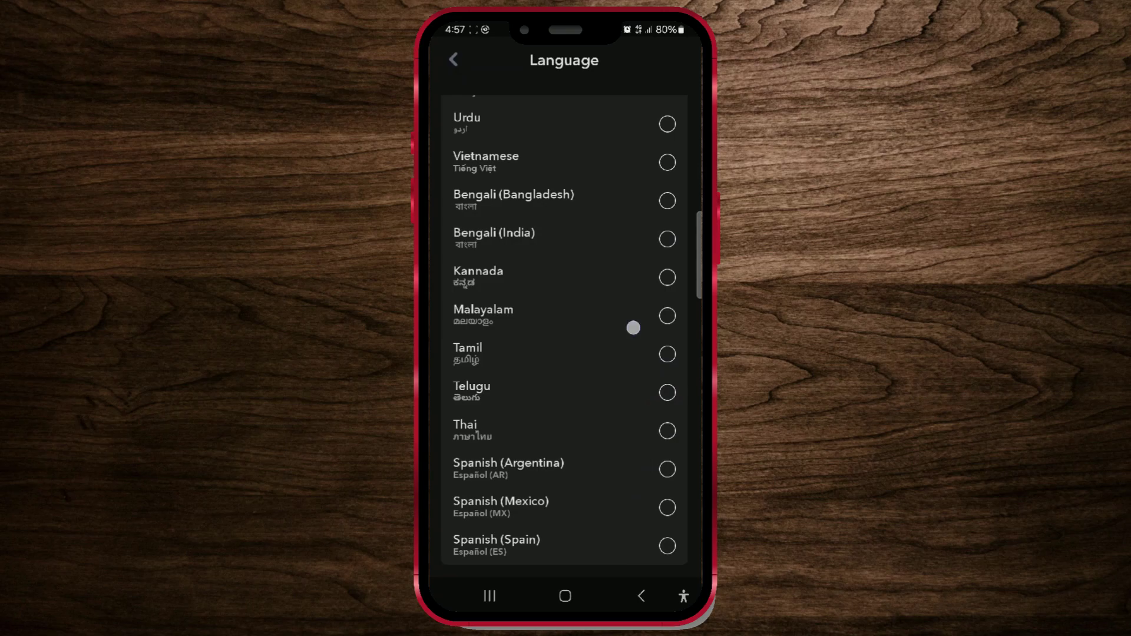
scroll(634, 327, up, 2)
scroll(634, 328, up, 2)
scroll(634, 328, up, 1)
scroll(648, 435, up, 2)
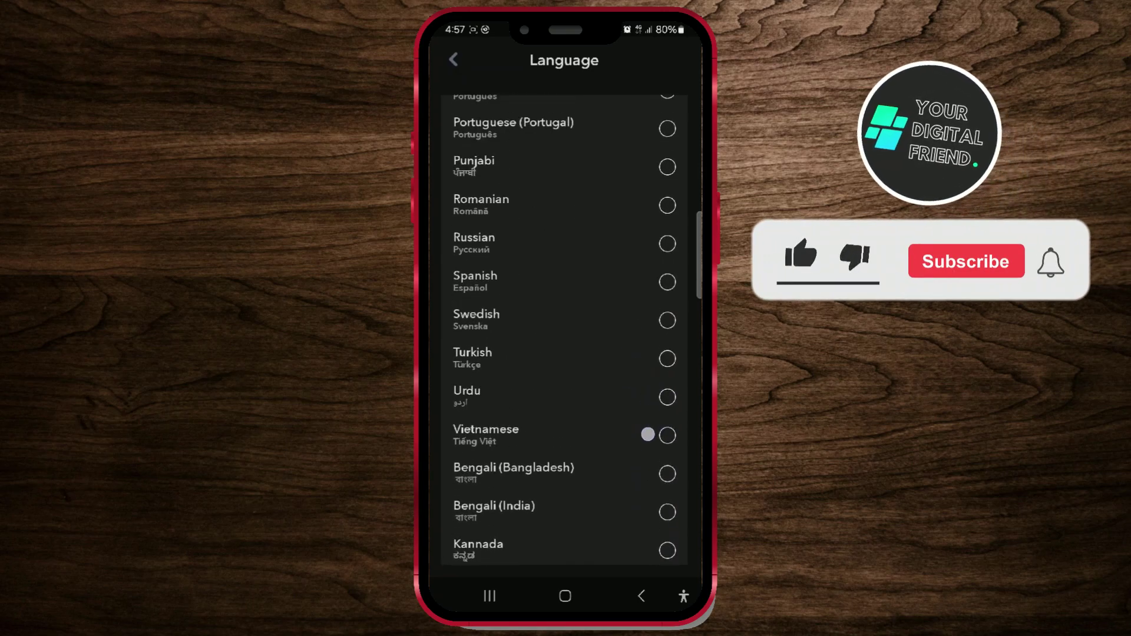
scroll(647, 434, up, 2)
scroll(648, 434, up, 2)
scroll(648, 435, up, 2)
scroll(640, 453, up, 2)
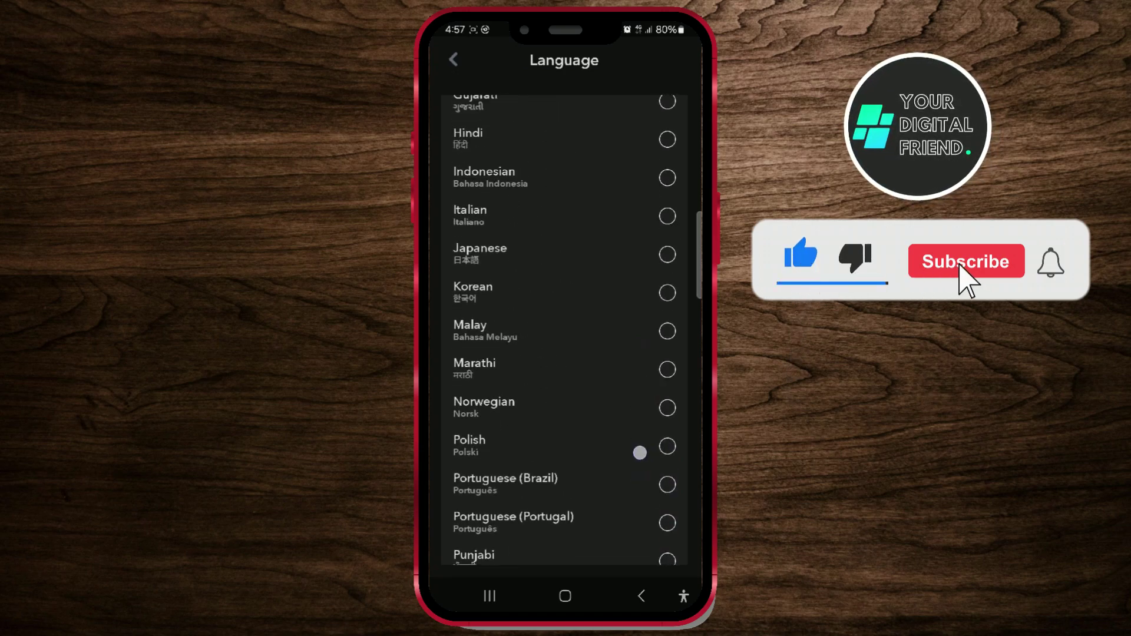
scroll(640, 453, up, 2)
scroll(641, 453, up, 2)
scroll(660, 360, up, 2)
scroll(660, 360, up, 2)
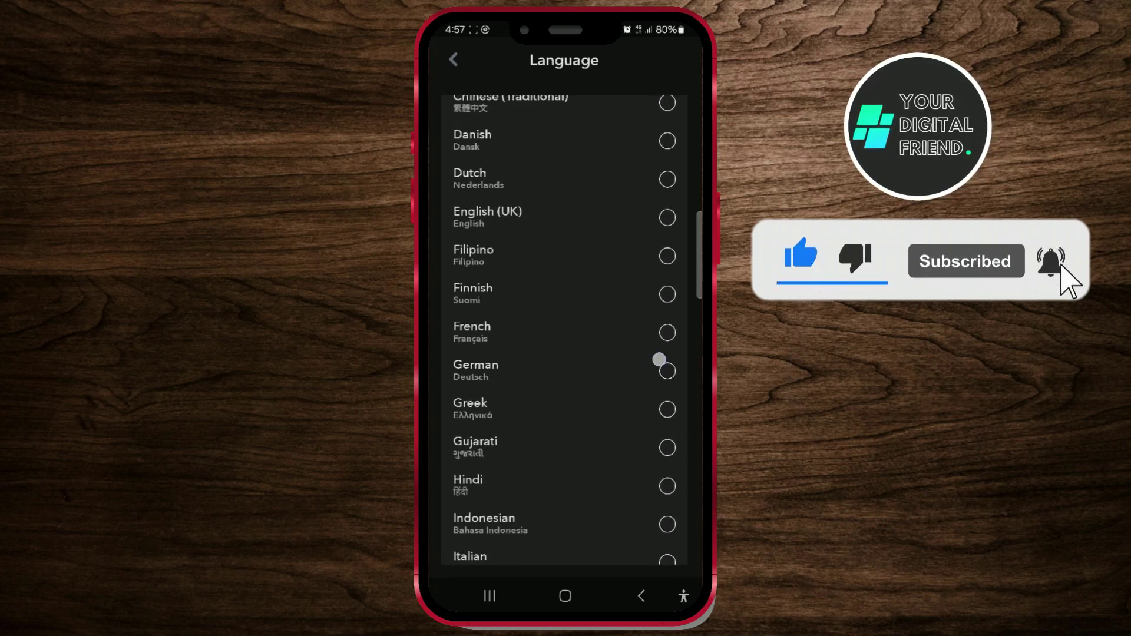
scroll(659, 360, up, 2)
scroll(659, 360, up, 2)
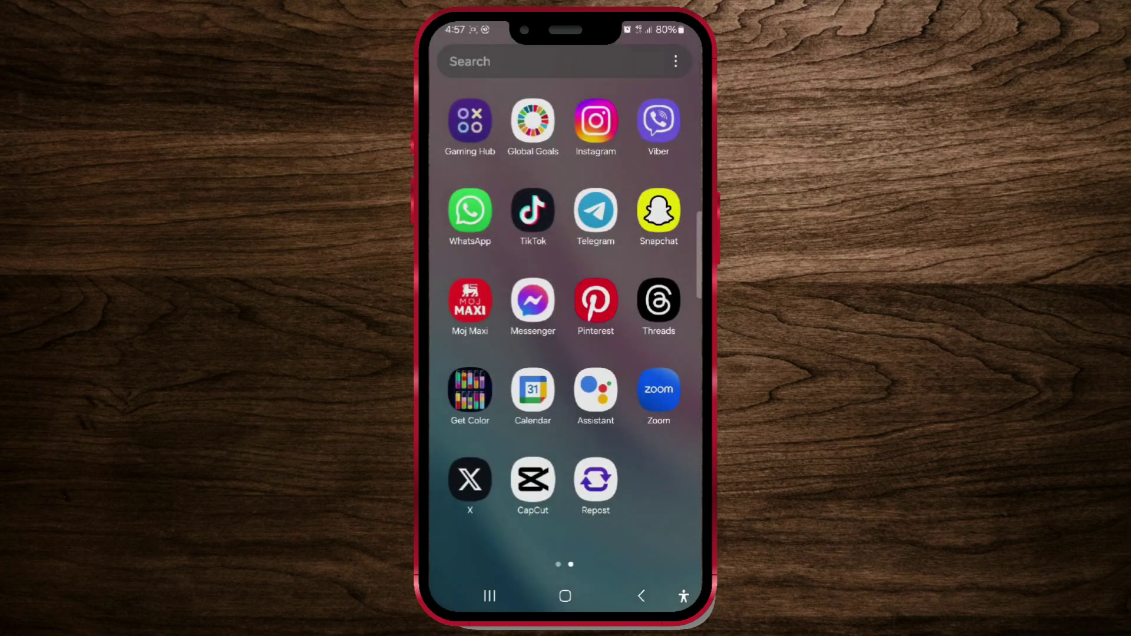
Launch Snapchat and open Settings from your profile page
click(659, 211)
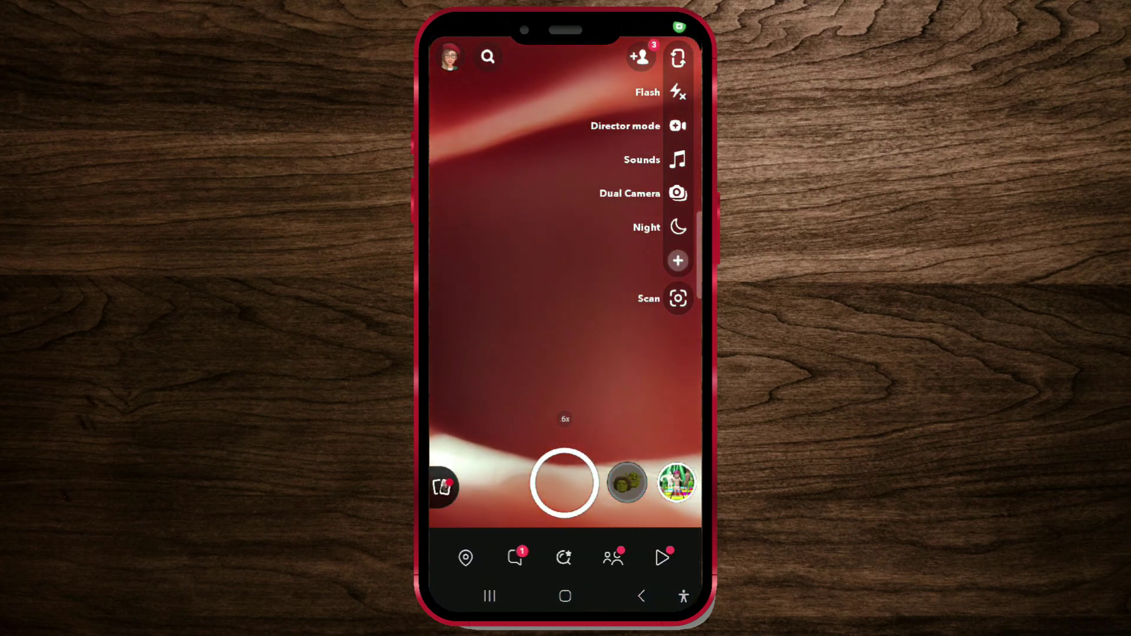
click(451, 58)
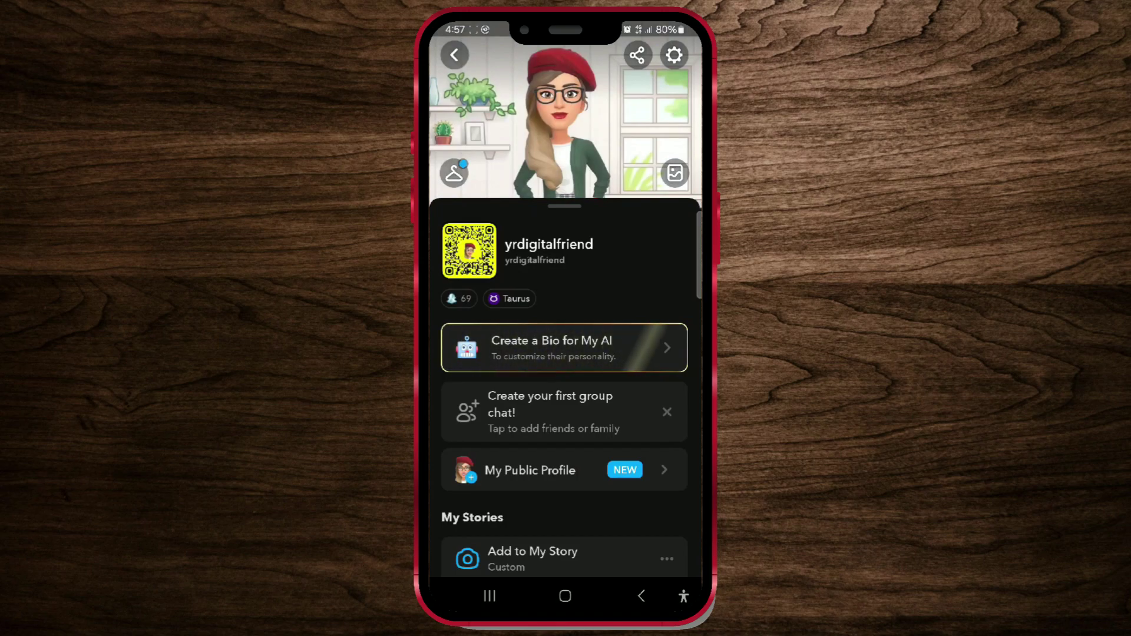
click(673, 56)
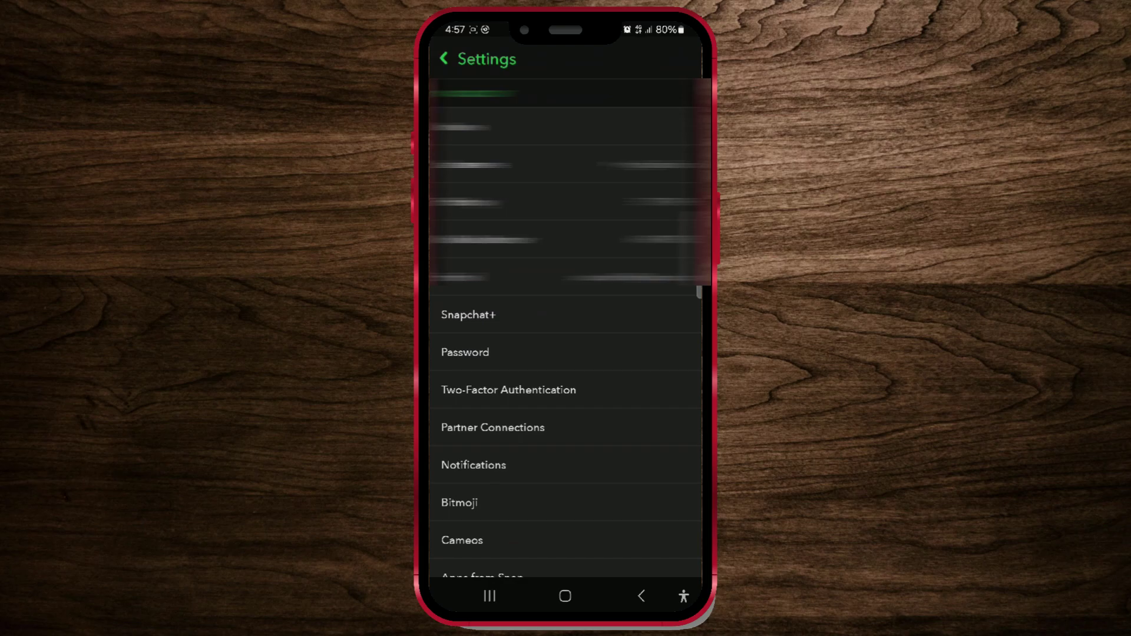
scroll(662, 503, down, 6)
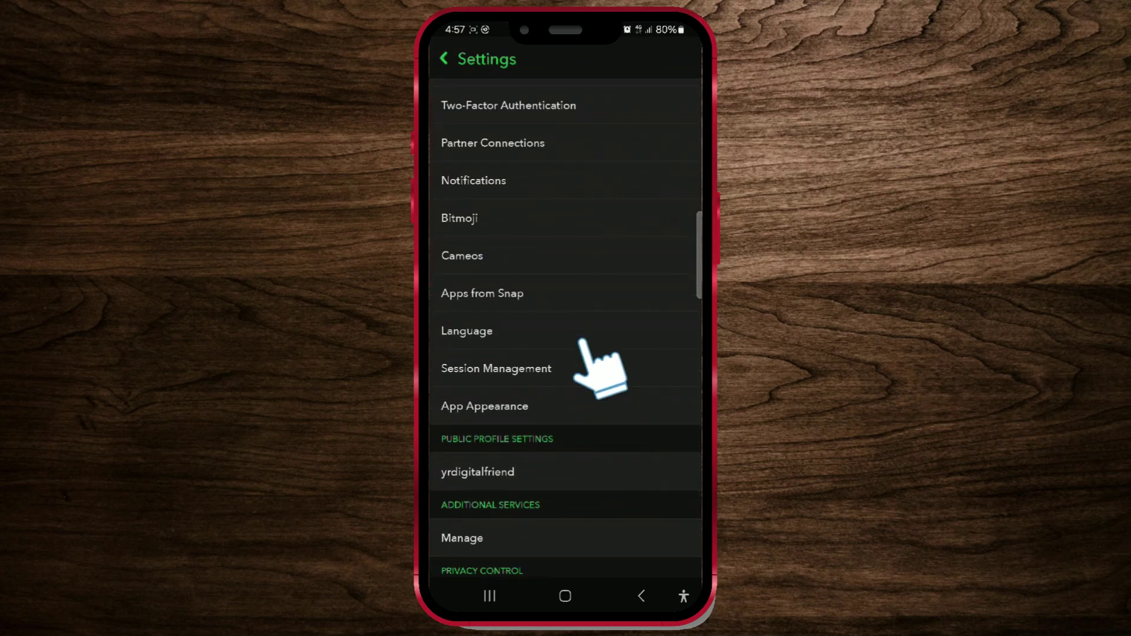
click(579, 336)
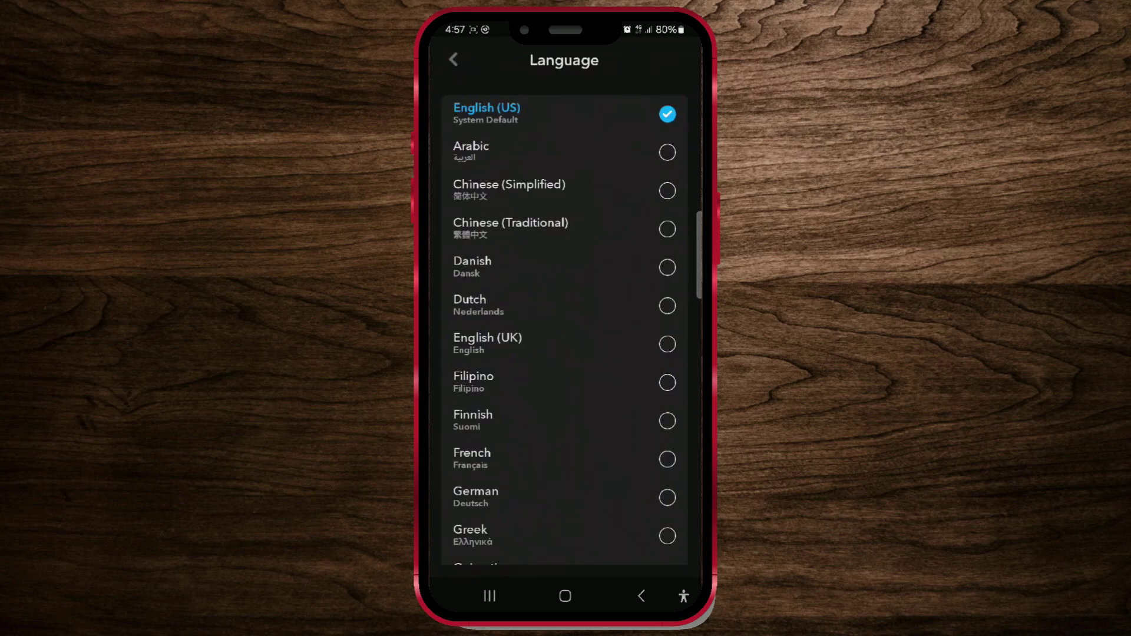
scroll(667, 362, down, 10)
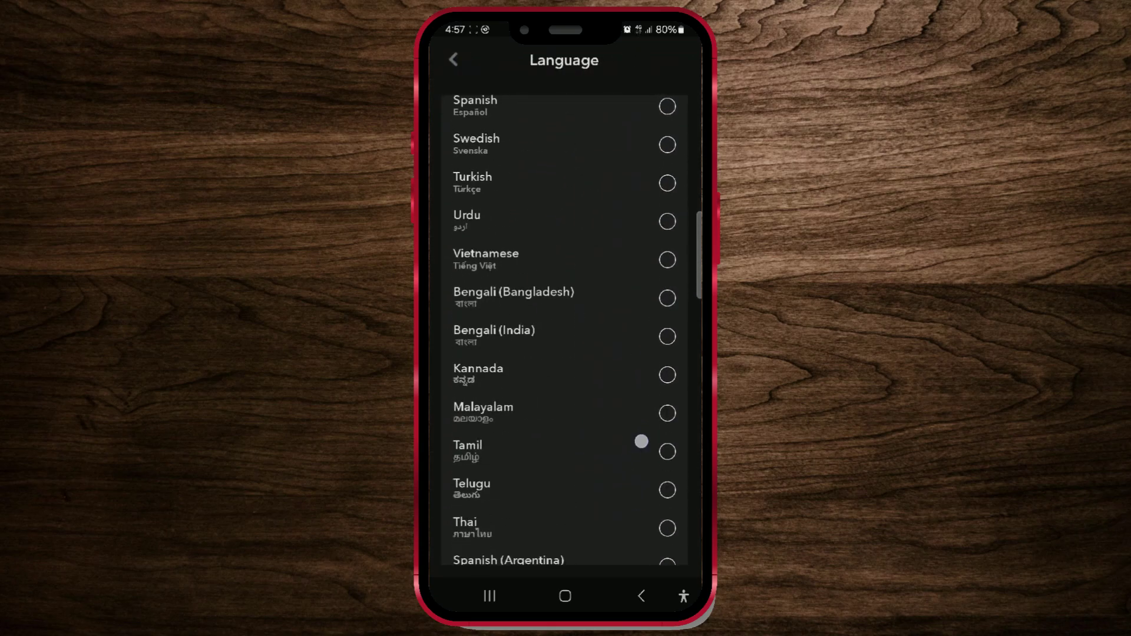
scroll(667, 362, up, 5)
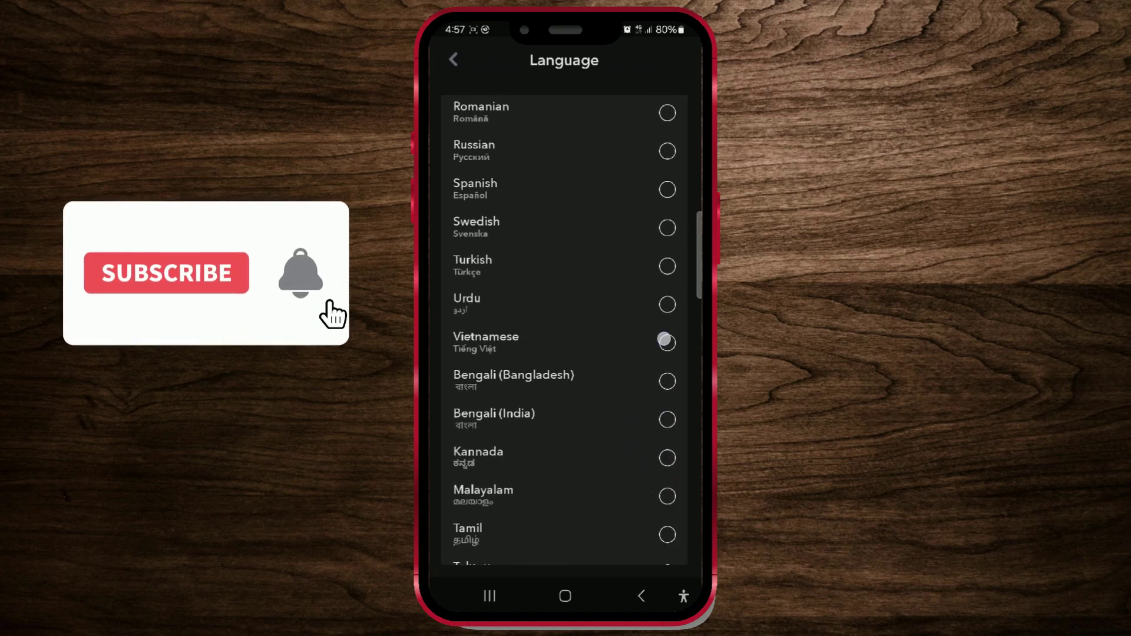
scroll(665, 354, up, 10)
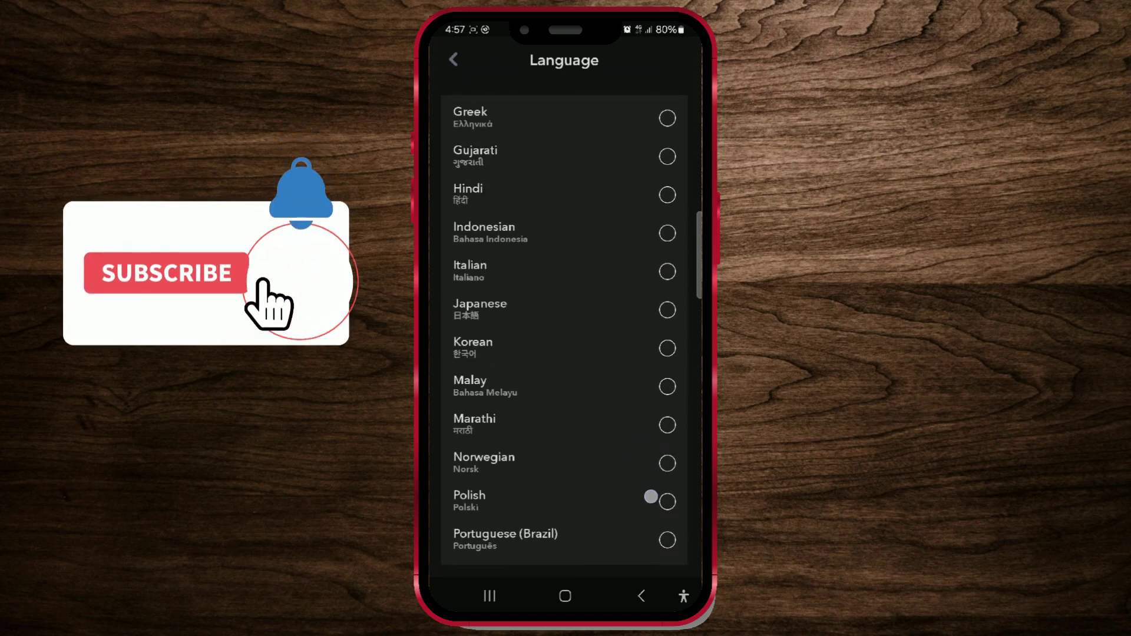
scroll(654, 400, up, 8)
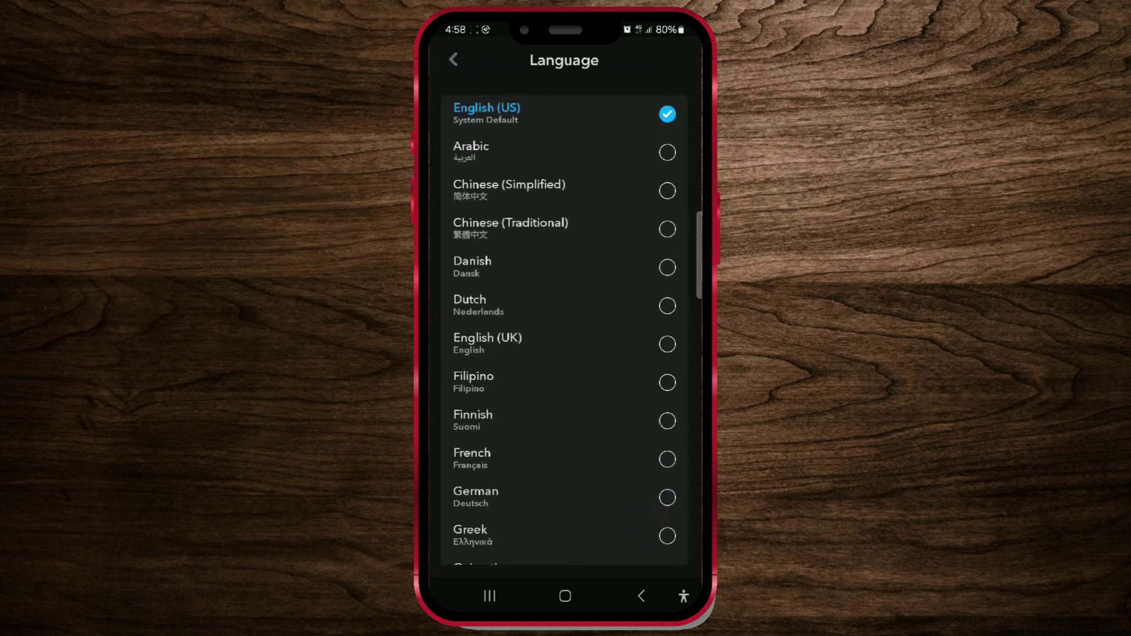
scroll(636, 369, down, 6)
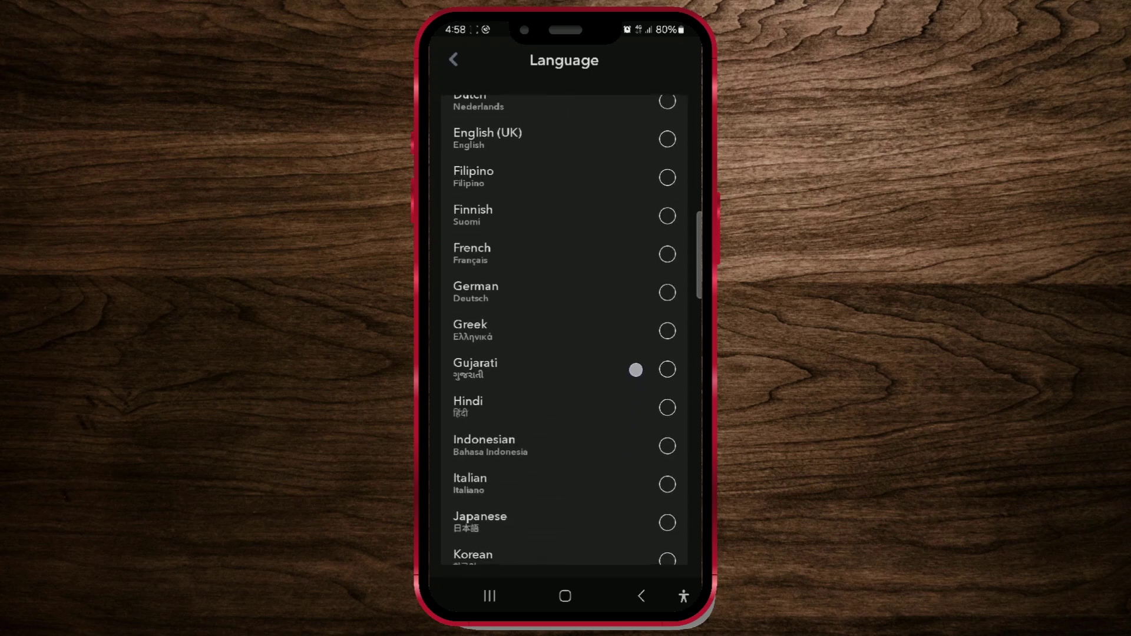
Select Italian in the Language list to bring up the Change Language? prompt
click(668, 484)
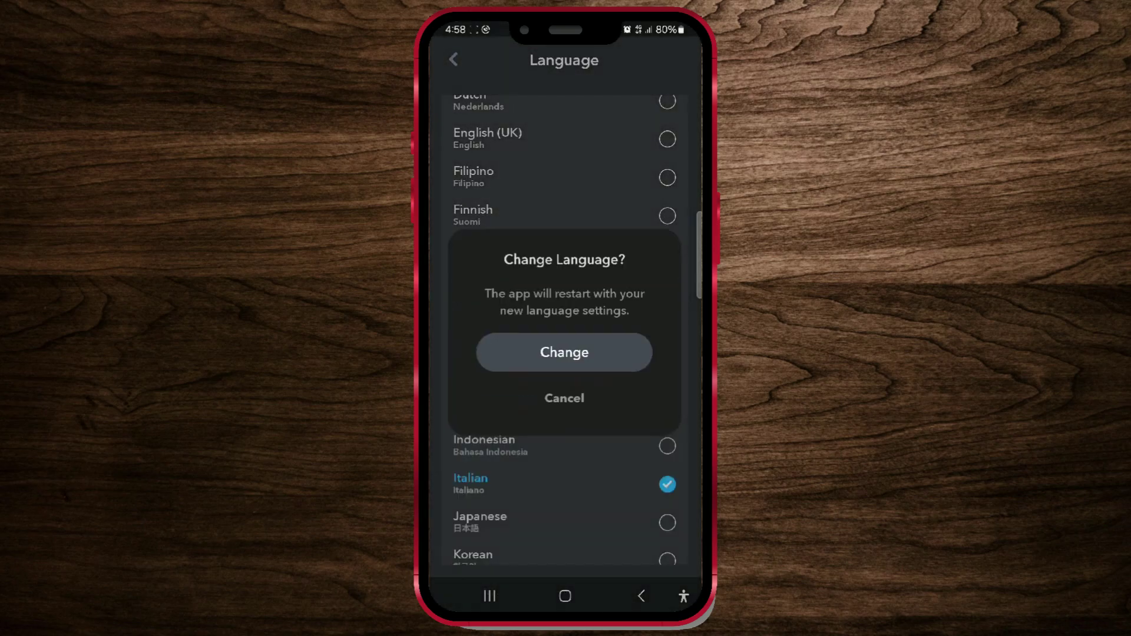